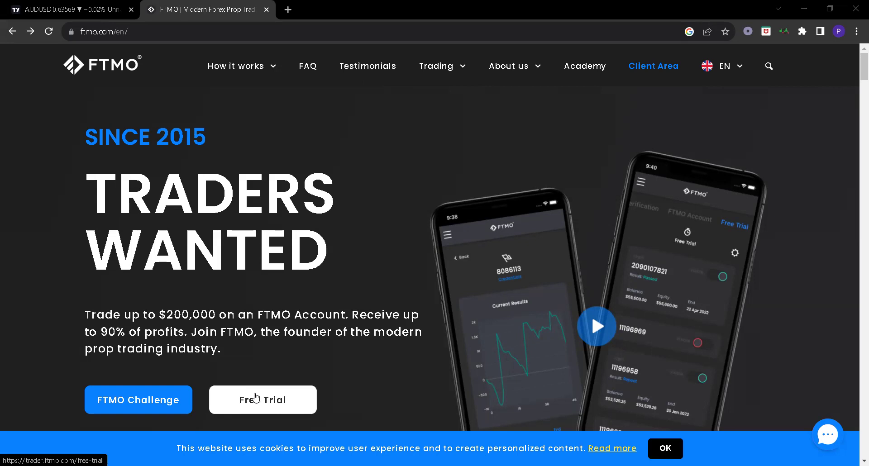
Open the FTMO Challenge order form and review its trading account currency, risk mode and account balance options
left_click(176, 405)
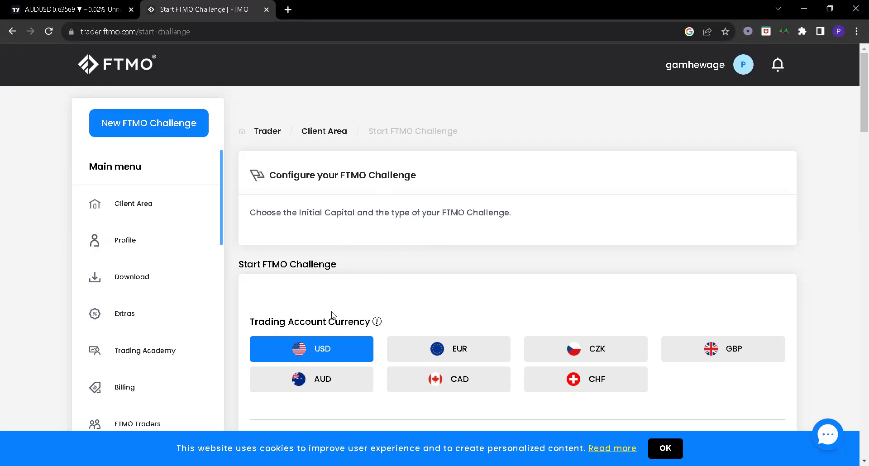
mouse_move(307, 325)
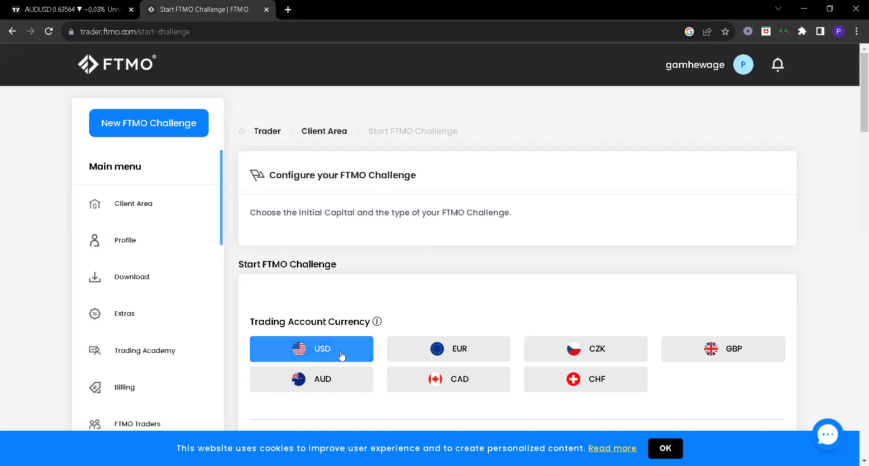
scroll(347, 356, "down", 1)
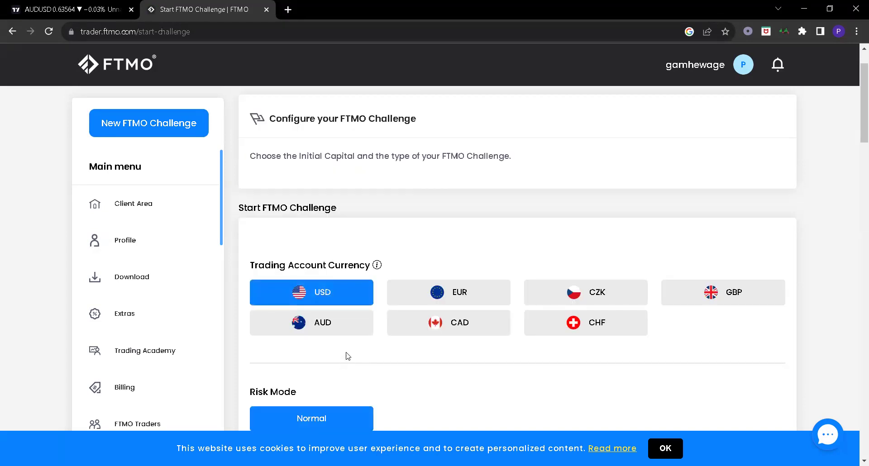
scroll(346, 357, "down", 1)
scroll(350, 350, "down", 1)
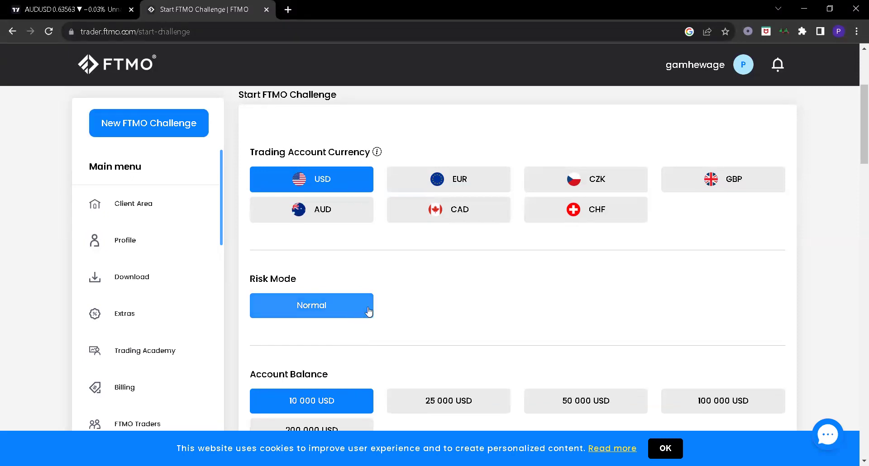
scroll(300, 338, "down", 1)
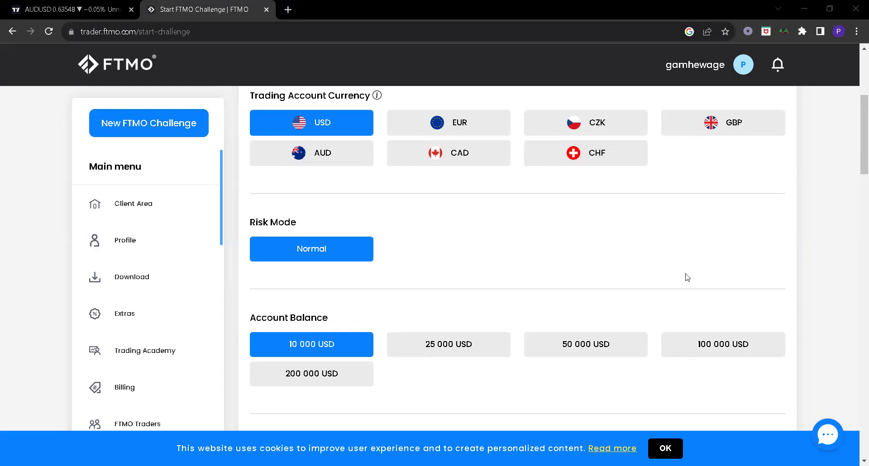
scroll(687, 278, "down", 2)
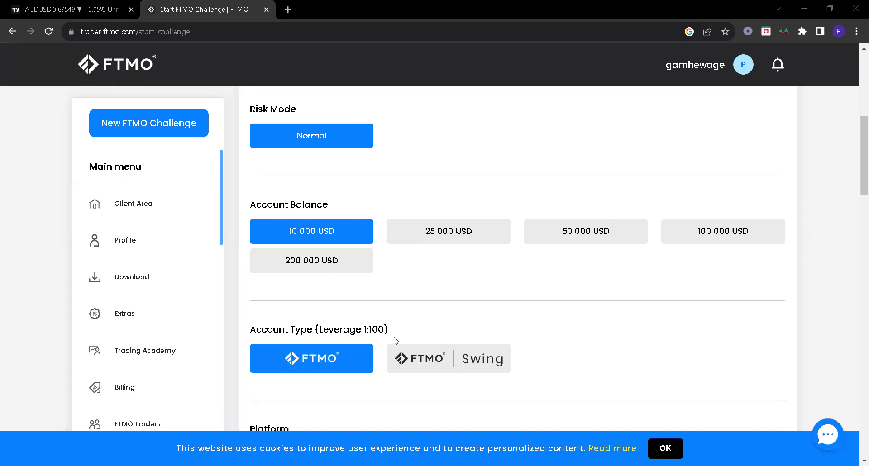
Preview the FTMO Swing account type and switch back to the standard FTMO account type
left_click(448, 365)
scroll(434, 361, "down", 1)
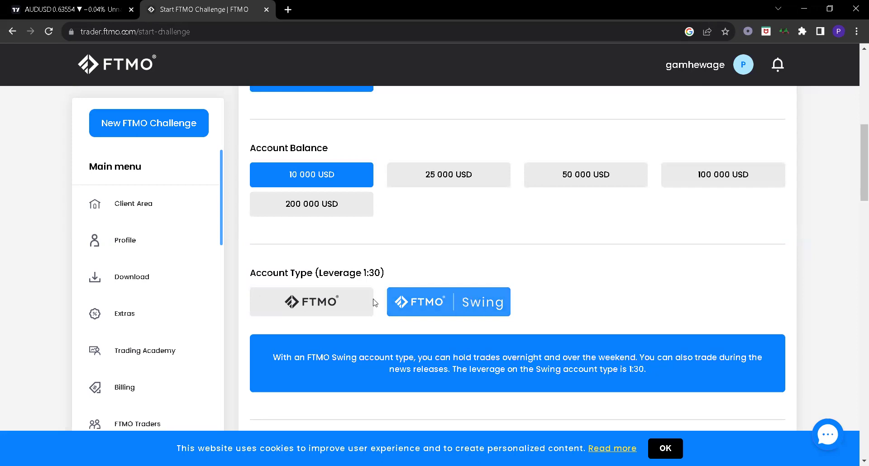
left_click(332, 304)
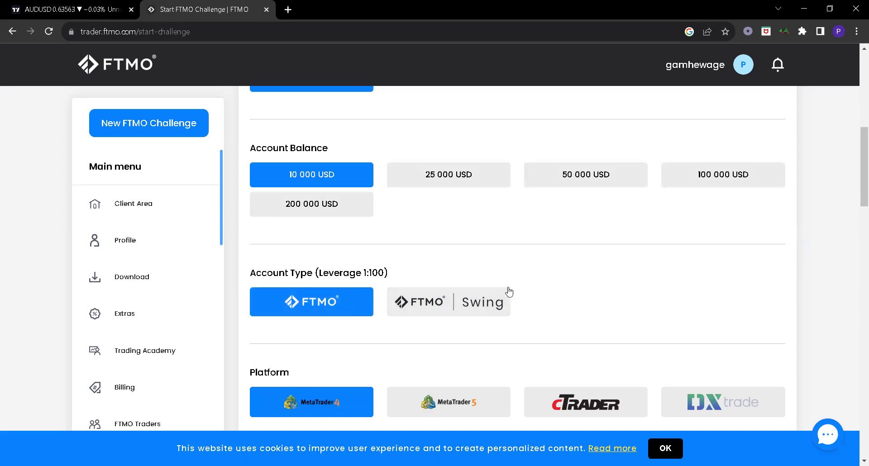
Try MetaTrader 5 as the trading platform and set the platform back to MetaTrader 4
scroll(509, 292, "down", 1)
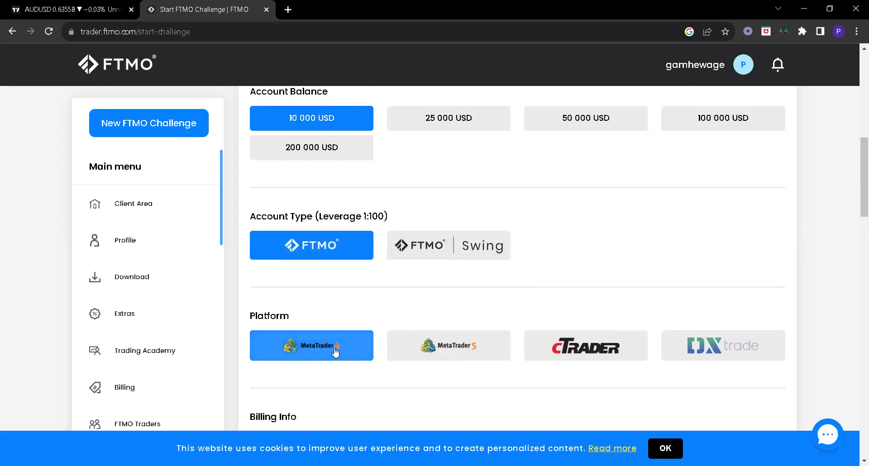
left_click(388, 348)
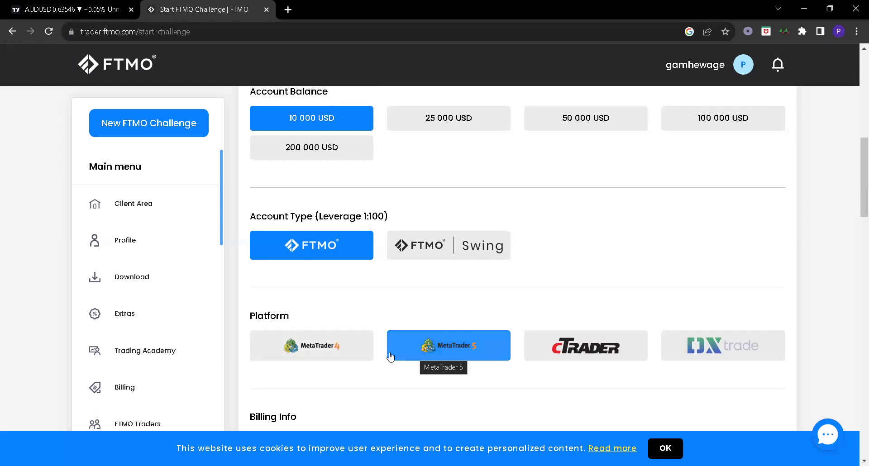
left_click(305, 351)
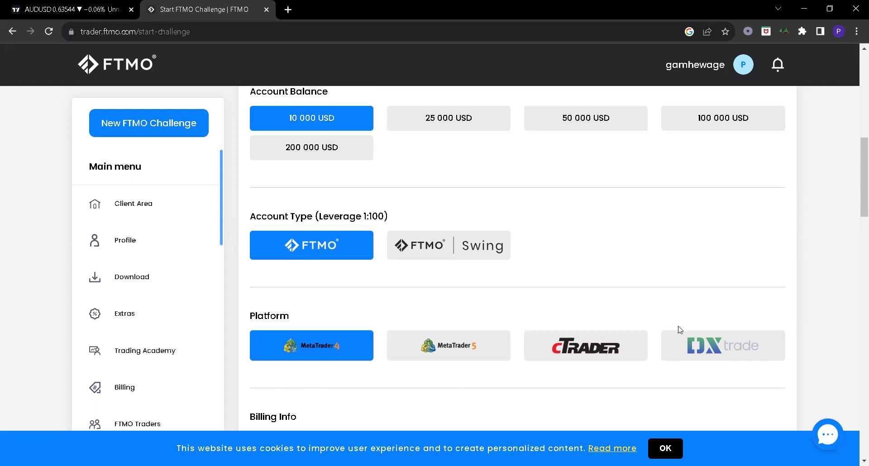
Set the payment currency to USD
scroll(679, 330, "down", 10)
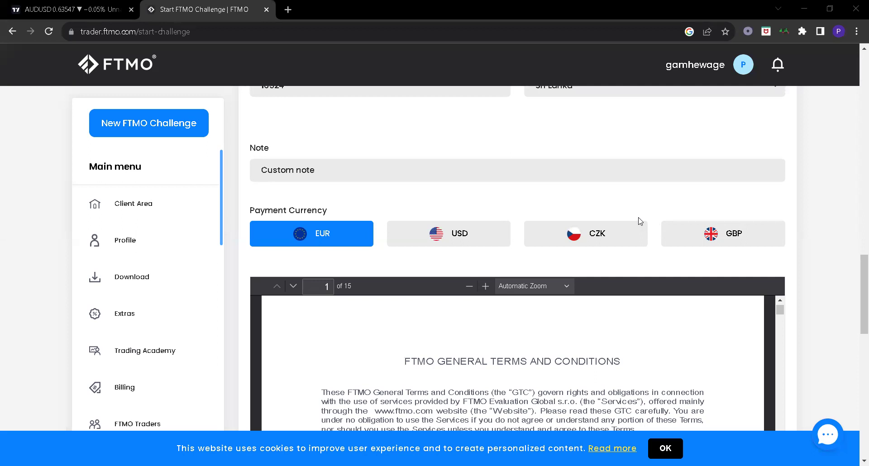
scroll(641, 221, "down", 1)
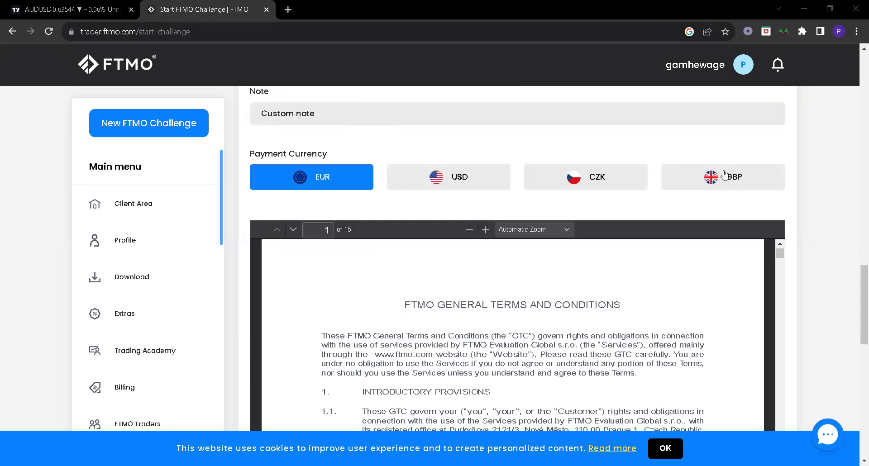
left_click(467, 184)
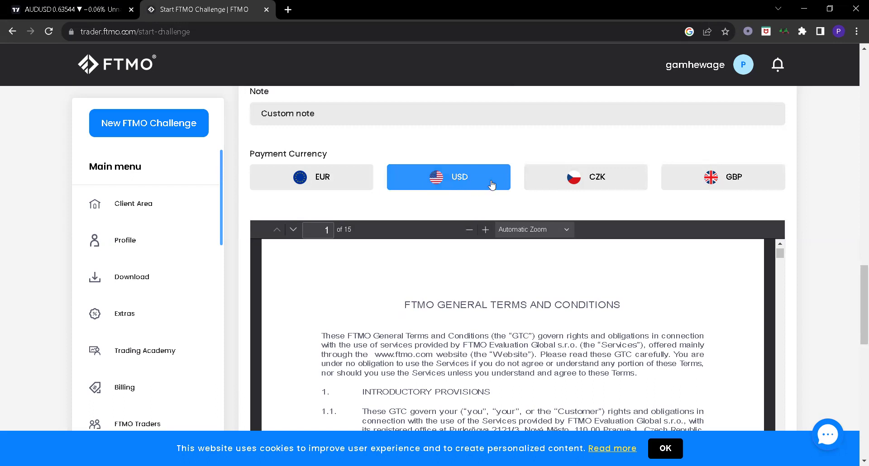
Look through the FTMO General Terms and Conditions and declare agreement with the Terms & Conditions
scroll(597, 222, "down", 2)
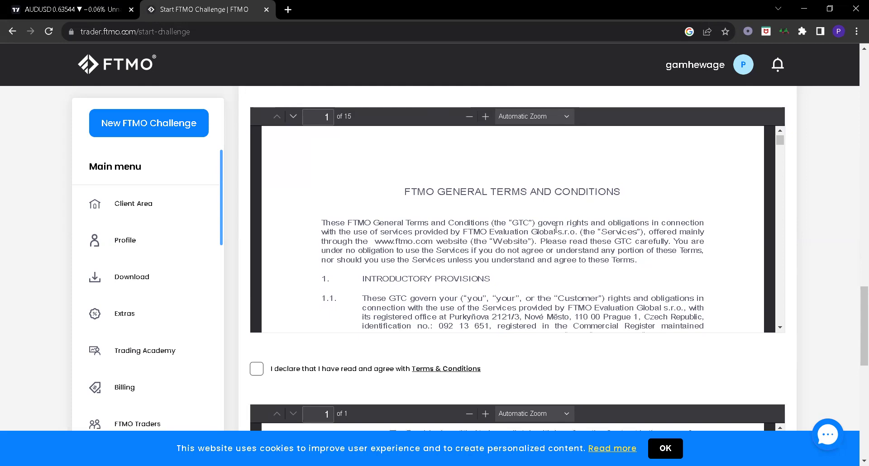
scroll(544, 230, "down", 1)
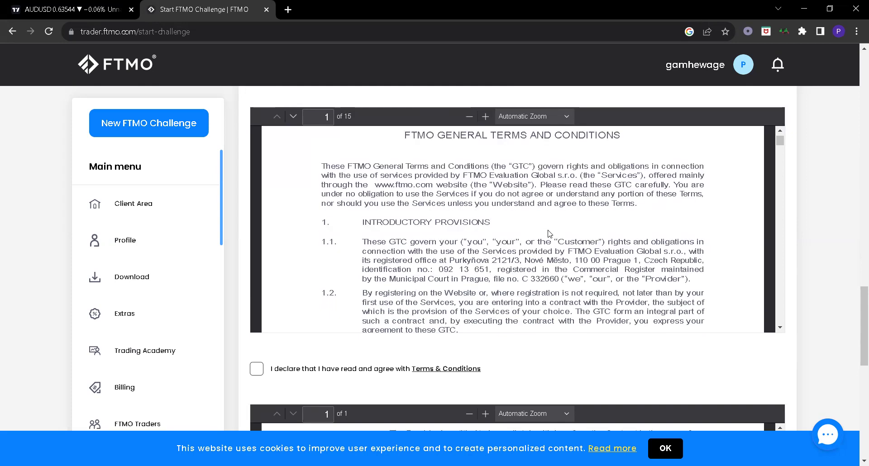
scroll(549, 232, "down", 2)
scroll(543, 233, "down", 1)
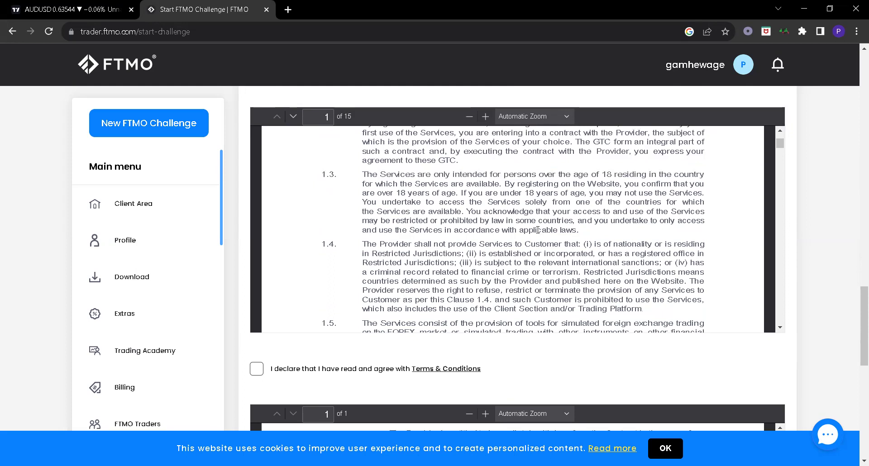
scroll(528, 230, "down", 1)
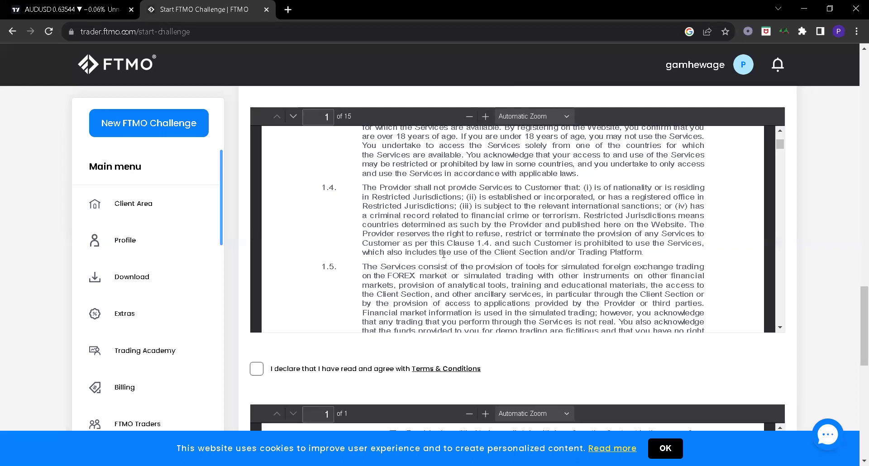
scroll(444, 261, "down", 2)
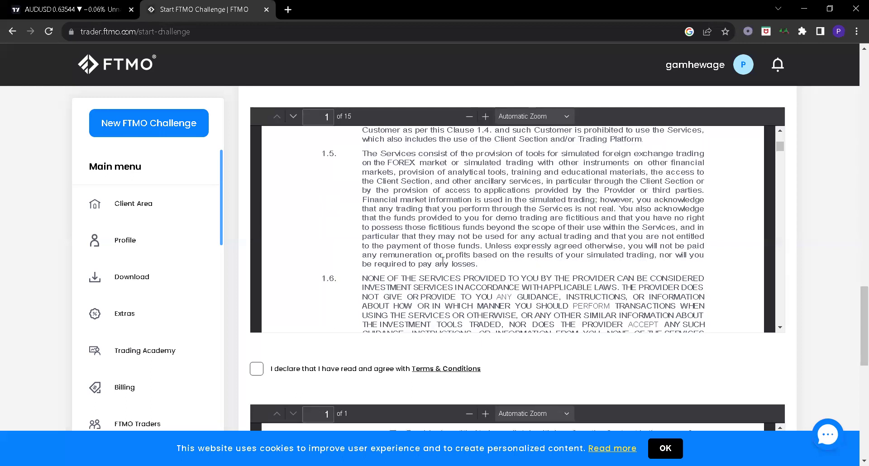
scroll(443, 261, "down", 4)
scroll(369, 261, "down", 2)
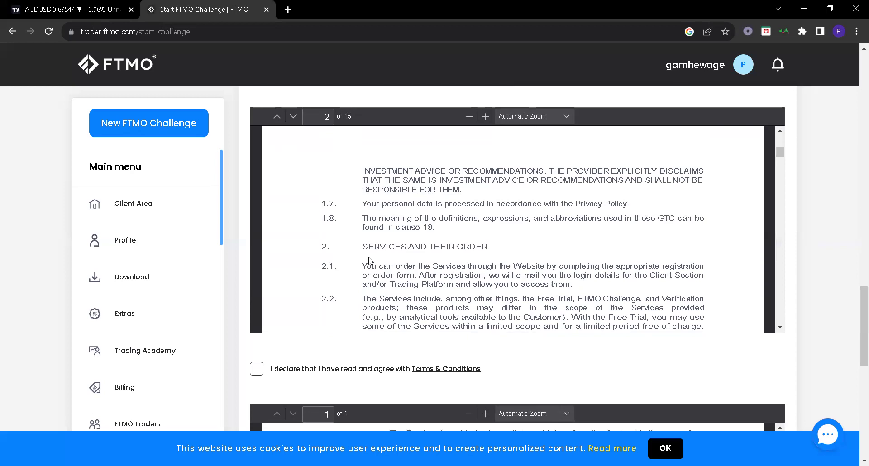
scroll(369, 261, "down", 3)
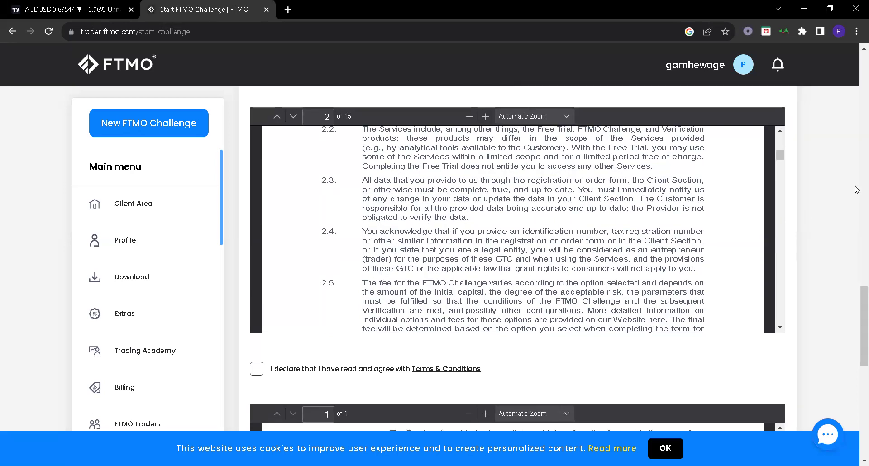
scroll(800, 228, "down", 1)
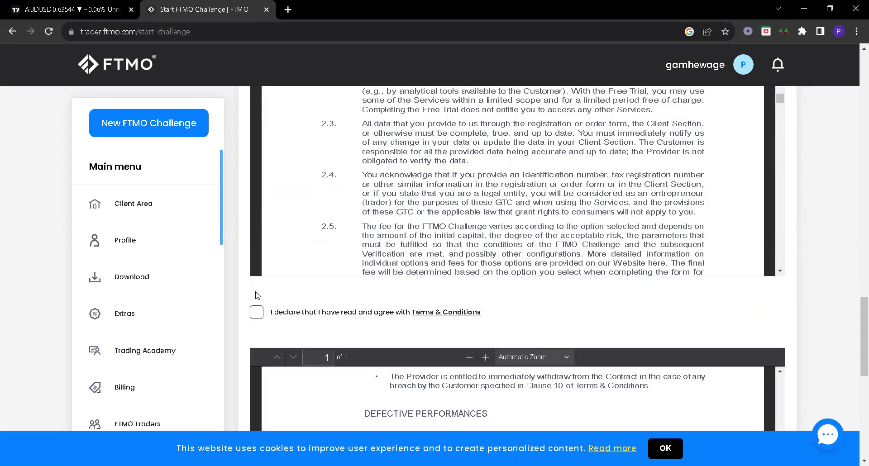
left_click(258, 312)
Look through the withdrawal and defective performance clauses and declare agreement with the Cancellation & Refund Policy
scroll(503, 267, "down", 3)
scroll(801, 297, "down", 3)
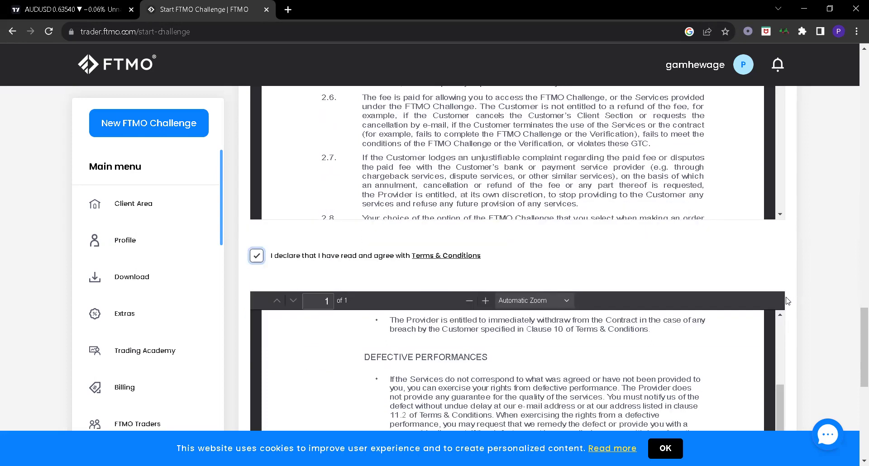
scroll(791, 282, "down", 1)
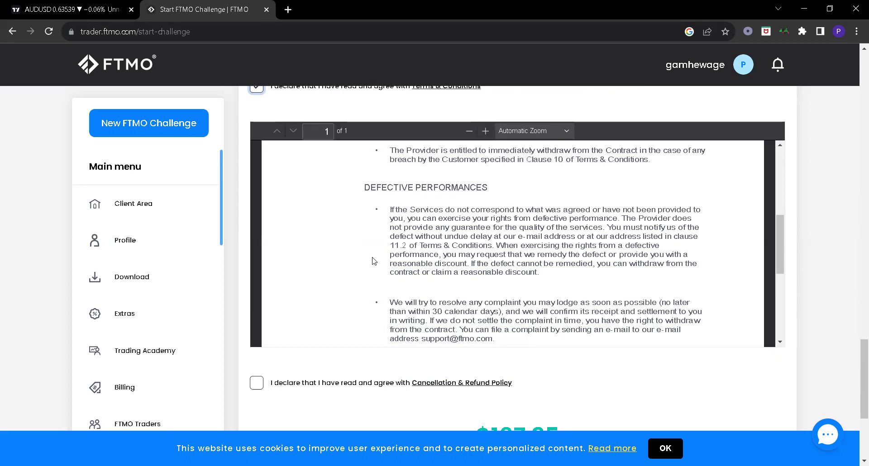
scroll(374, 263, "down", 3)
scroll(369, 281, "up", 5)
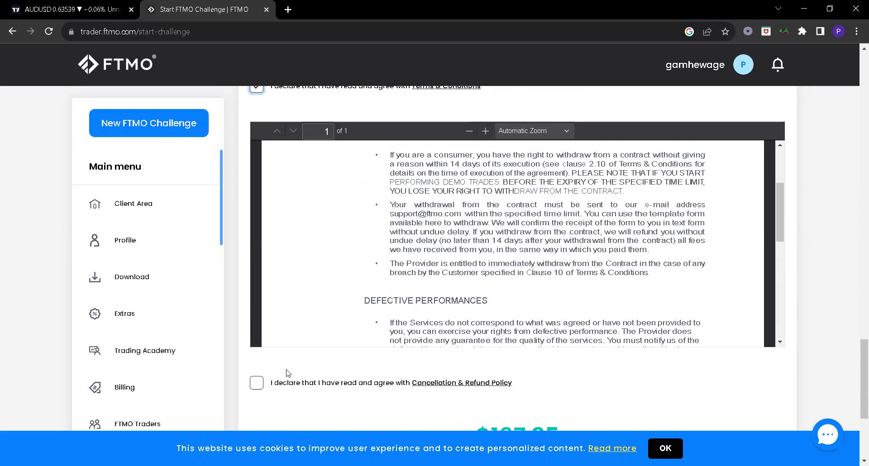
left_click(255, 385)
Confirm the FTMO Challenge order and proceed to payment
scroll(344, 368, "down", 2)
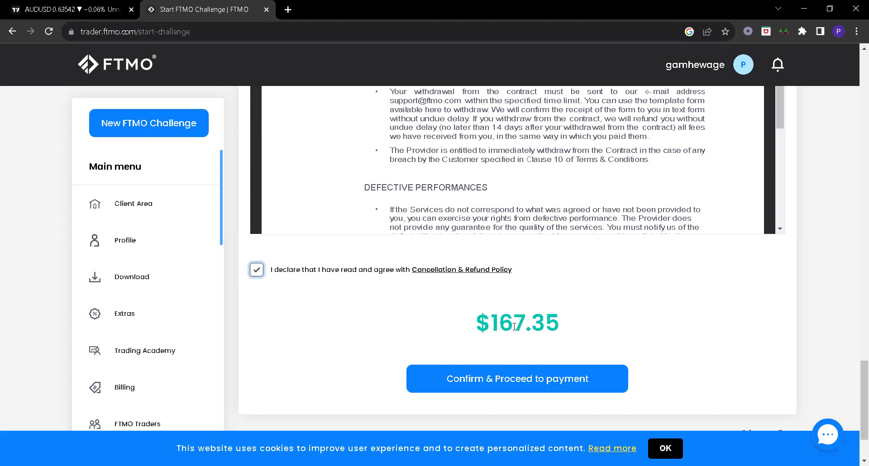
scroll(515, 282, "down", 1)
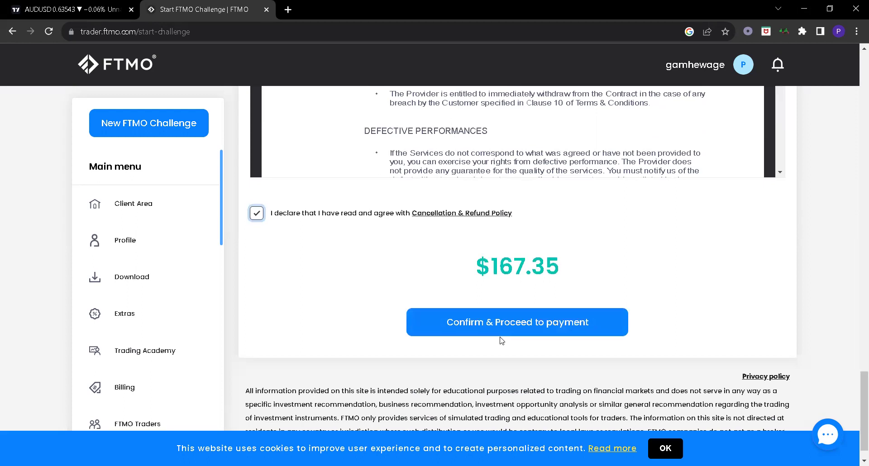
left_click(524, 323)
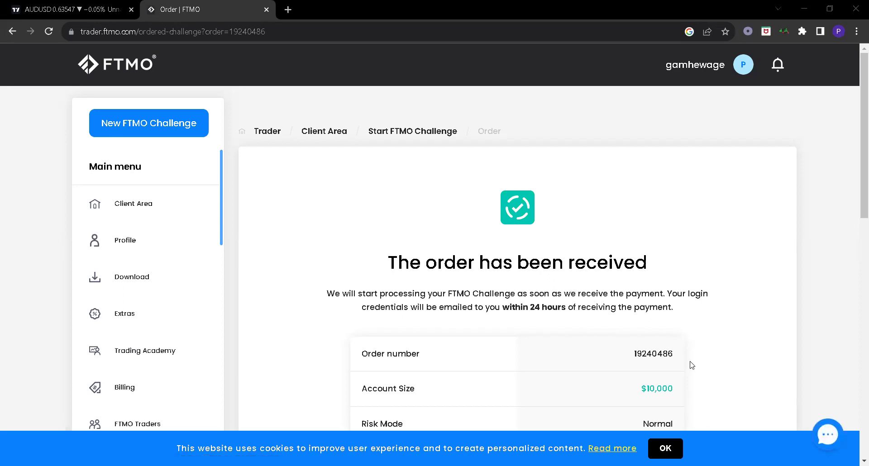
Review the order summary and the available payment methods, and choose Skrill to pay for the challenge
scroll(691, 365, "down", 2)
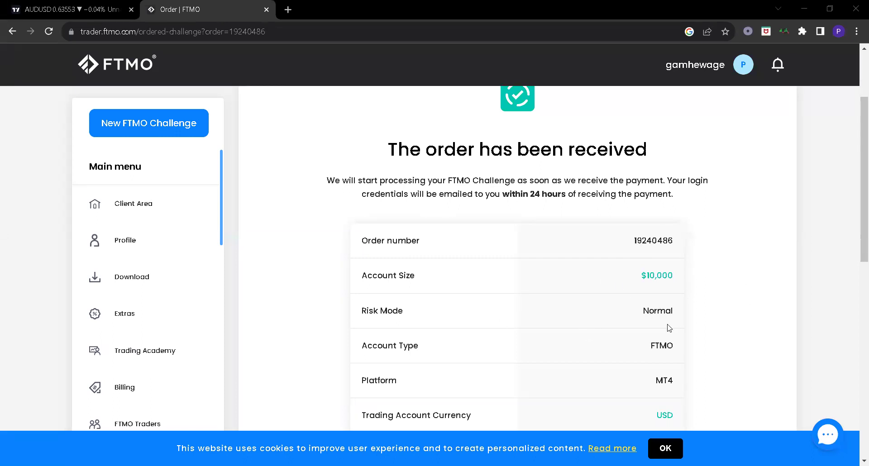
scroll(636, 359, "down", 1)
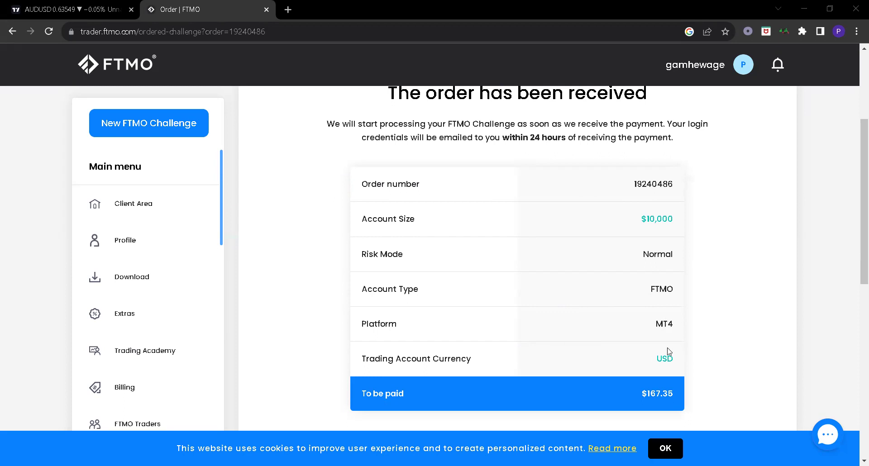
scroll(588, 337, "down", 2)
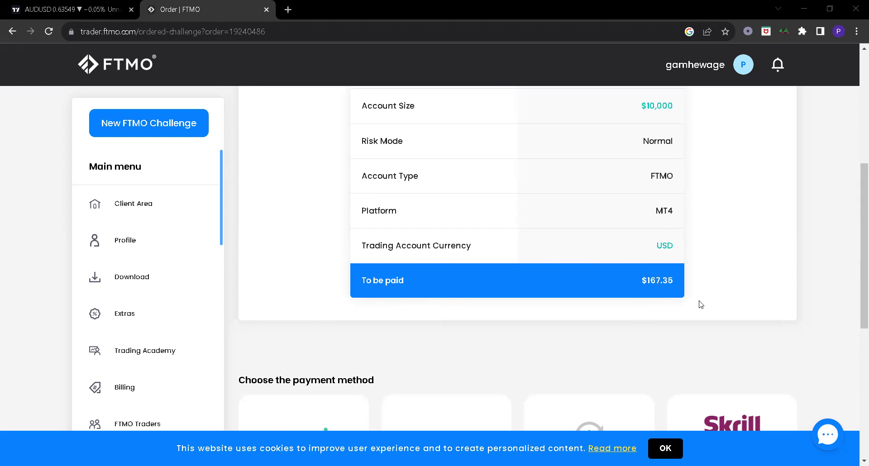
scroll(661, 281, "down", 1)
scroll(632, 274, "down", 1)
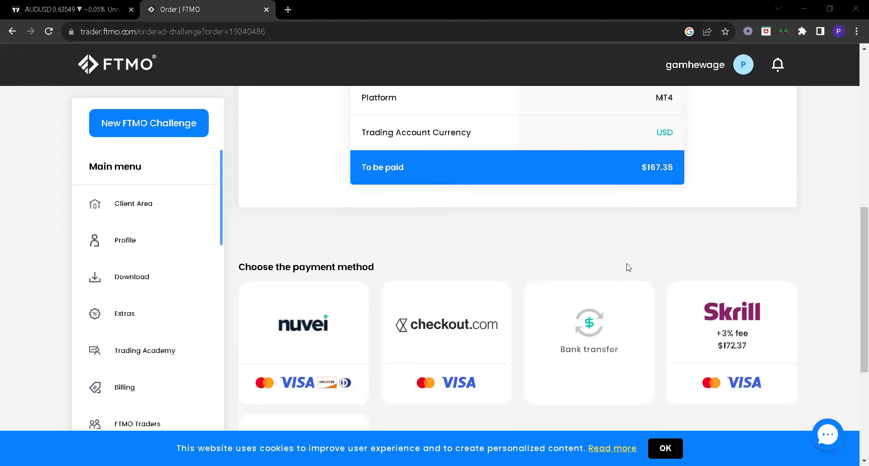
scroll(417, 244, "down", 1)
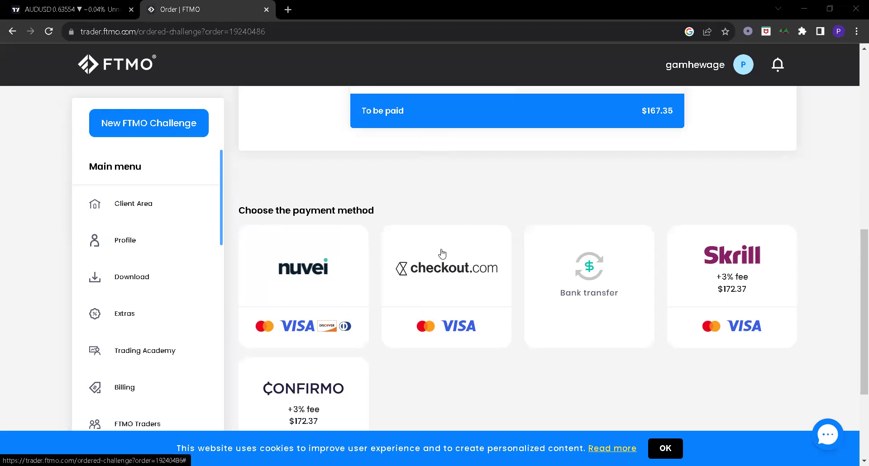
scroll(263, 222, "down", 1)
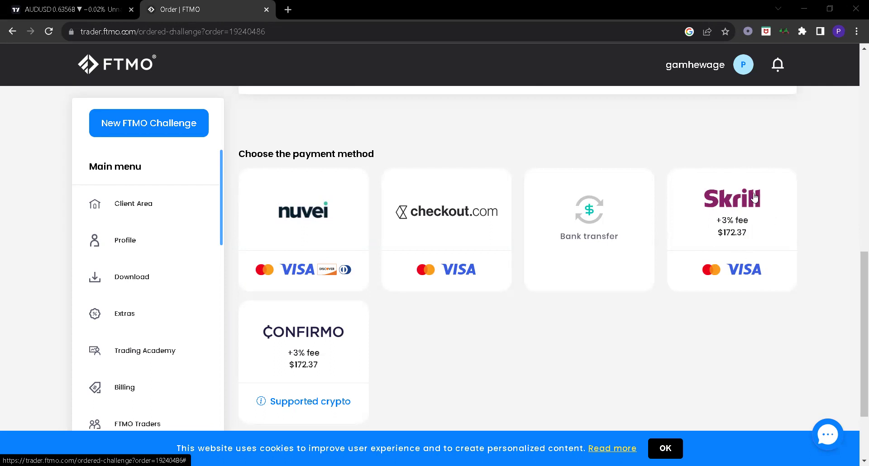
left_click(724, 215)
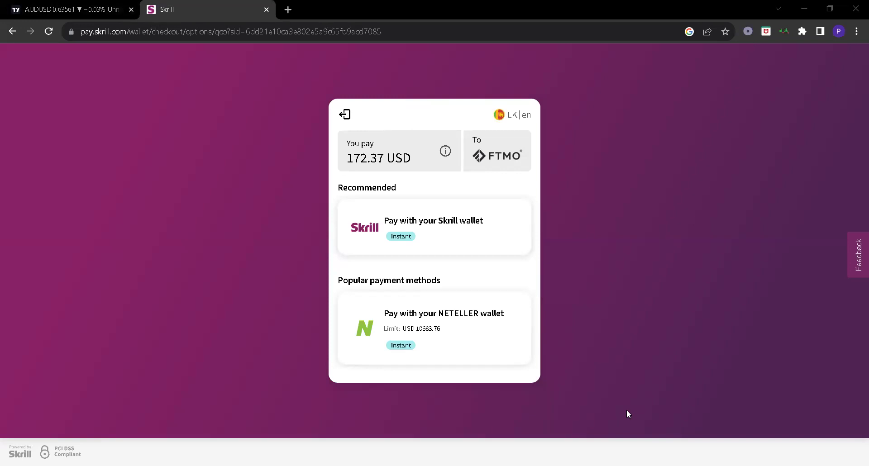
Return to the FTMO payment methods, check the supported cryptocurrencies, and open the Confirmo payment page, dismissing its cookie notice
key("alt+Left")
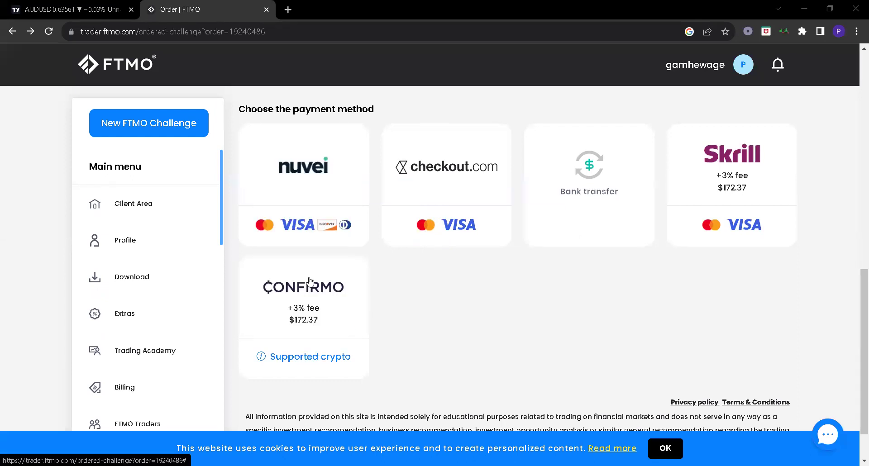
mouse_move(300, 358)
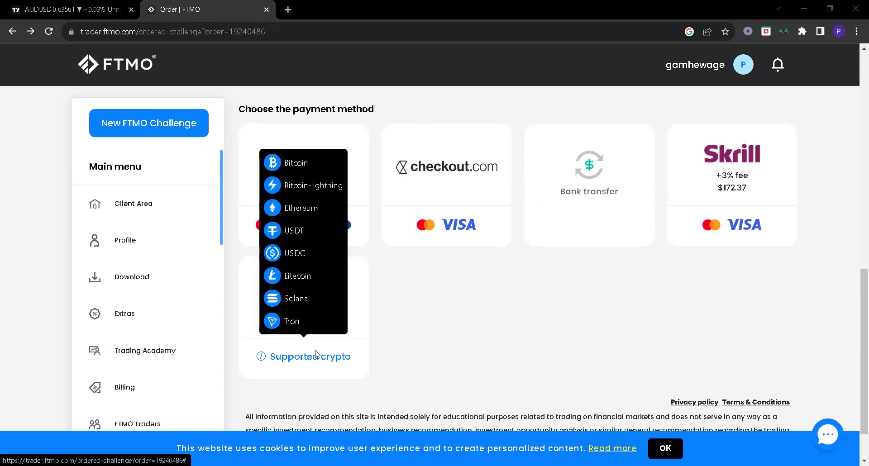
left_click(315, 354)
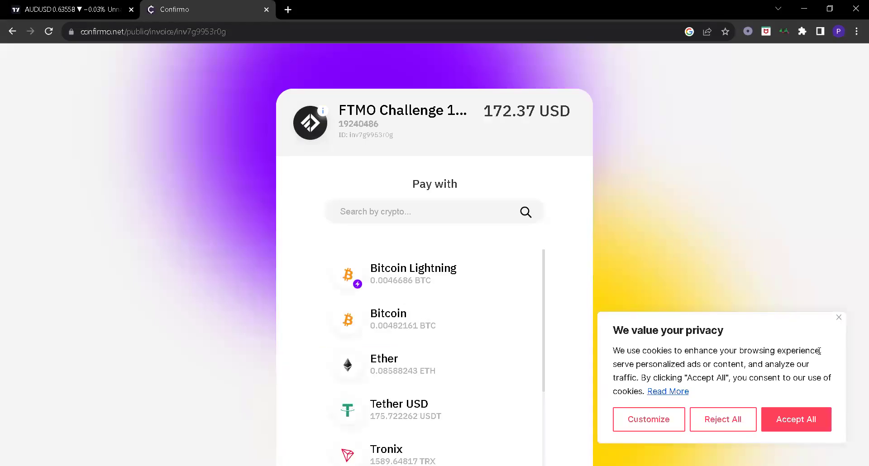
left_click(840, 319)
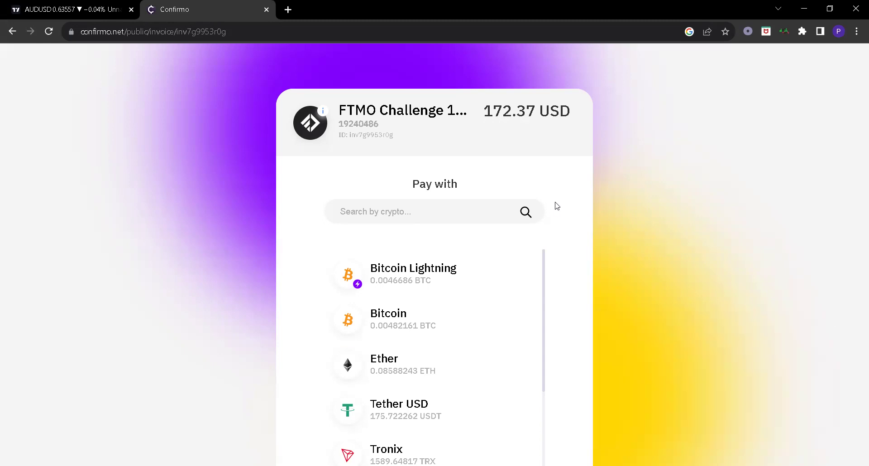
Look through the cryptocurrencies offered for the 172.37 USD invoice and open the Bitcoin payment details
scroll(544, 213, "down", 1)
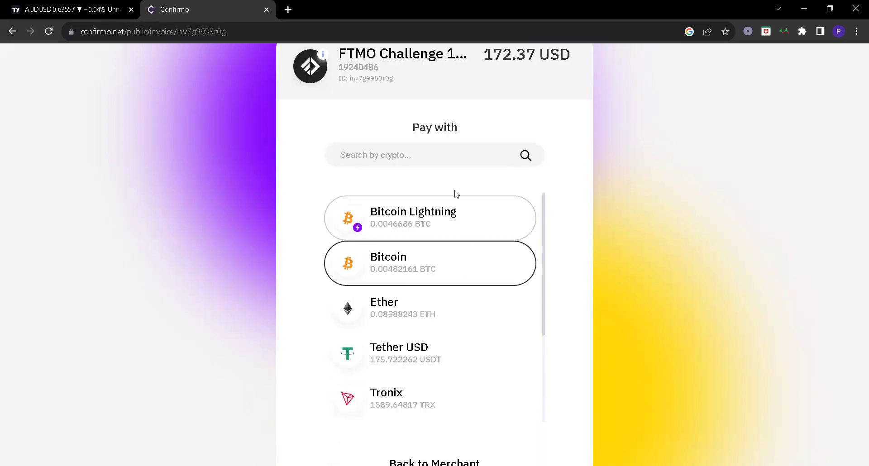
scroll(430, 271, "down", 1)
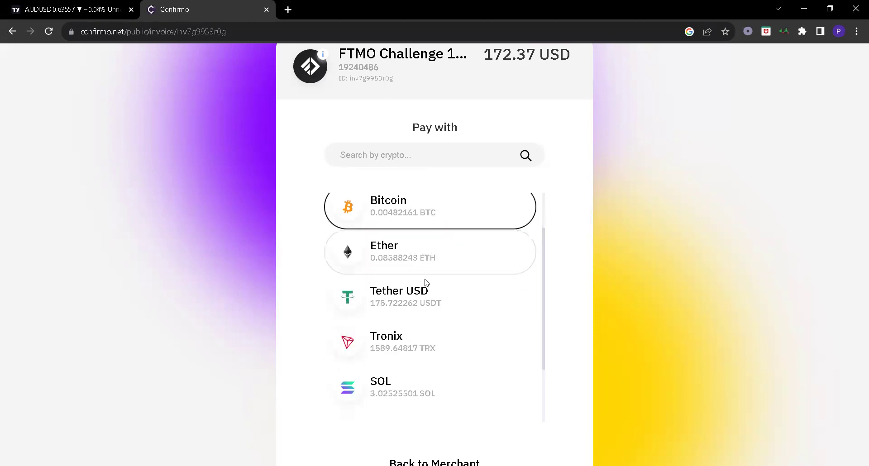
scroll(422, 348, "down", 2)
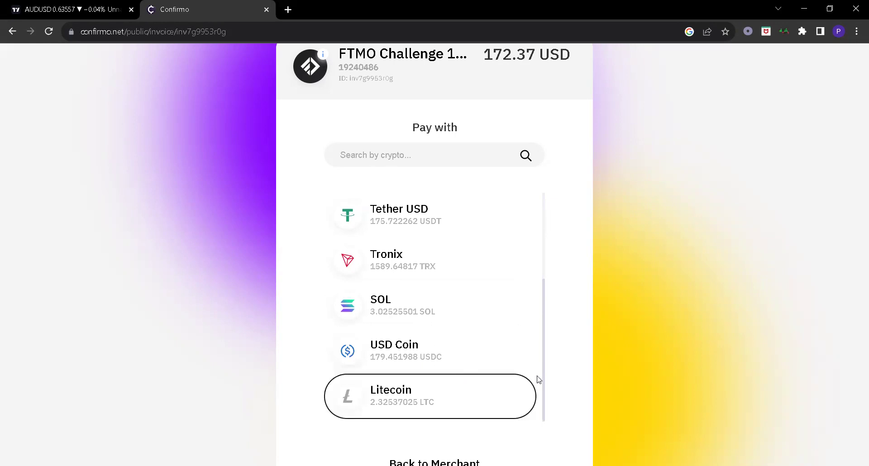
scroll(473, 346, "down", 3)
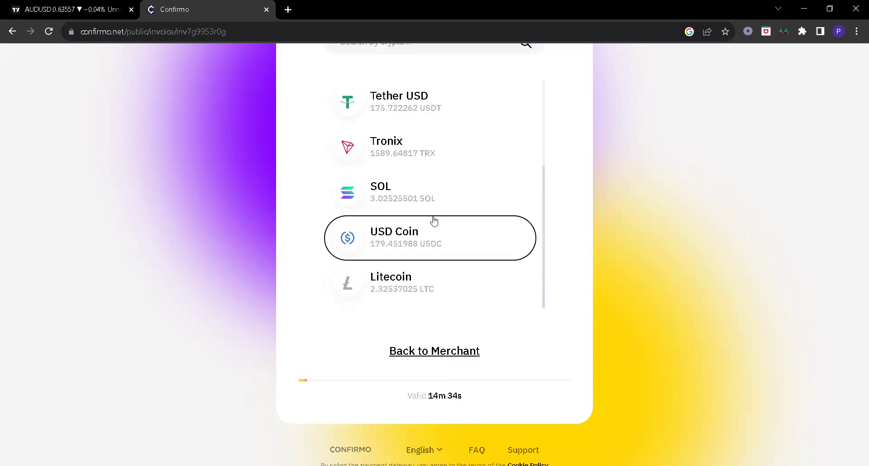
scroll(425, 190, "up", 3)
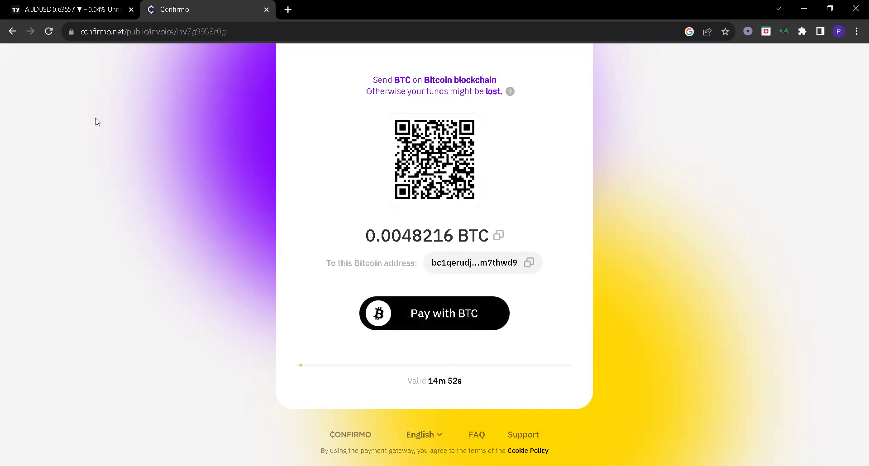
Go back to the FTMO payment methods and open the checkout.com card payment form
left_click(14, 30)
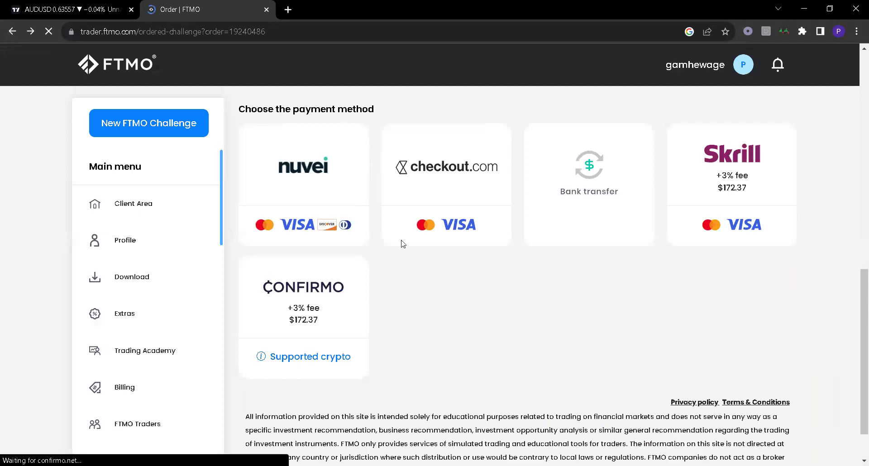
left_click(443, 225)
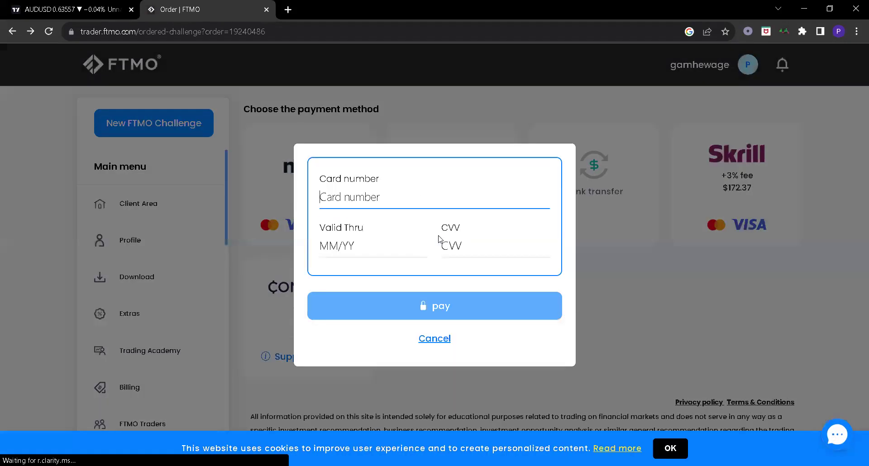